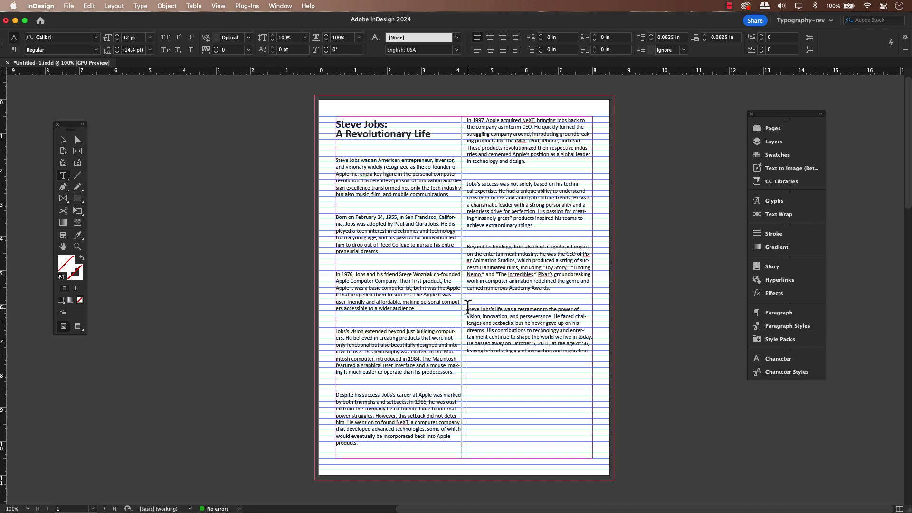
# Step: Copy the last paragraph of the right column
pyautogui.moveTo(468, 308); pyautogui.dragTo(485, 327)
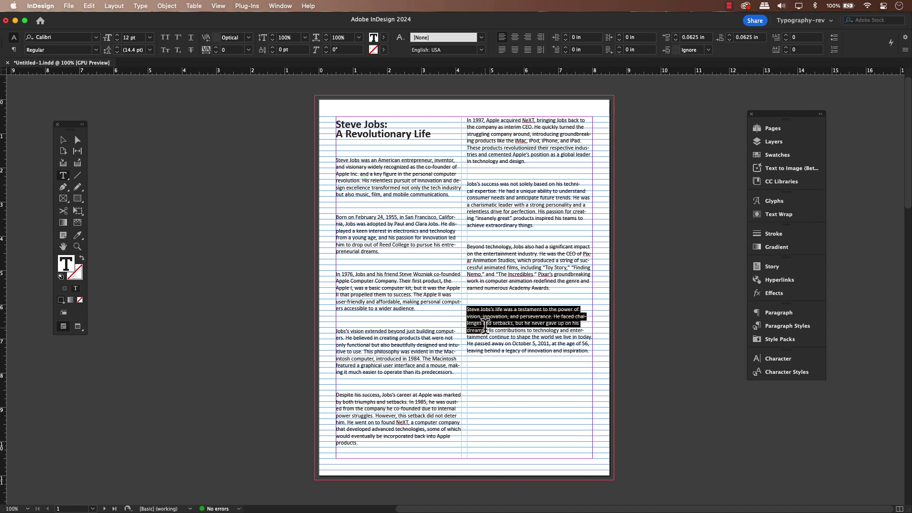
pyautogui.click(90, 7)
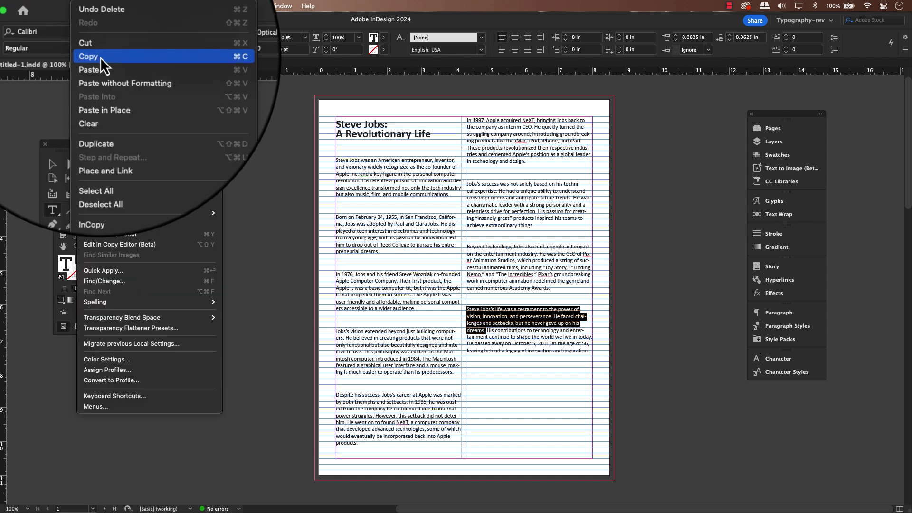
pyautogui.click(100, 57)
# Step: Paste the copied paragraph into a new text frame drawn on the pasteboard right of the page
pyautogui.moveTo(621, 298); pyautogui.dragTo(738, 395)
pyautogui.click(89, 6)
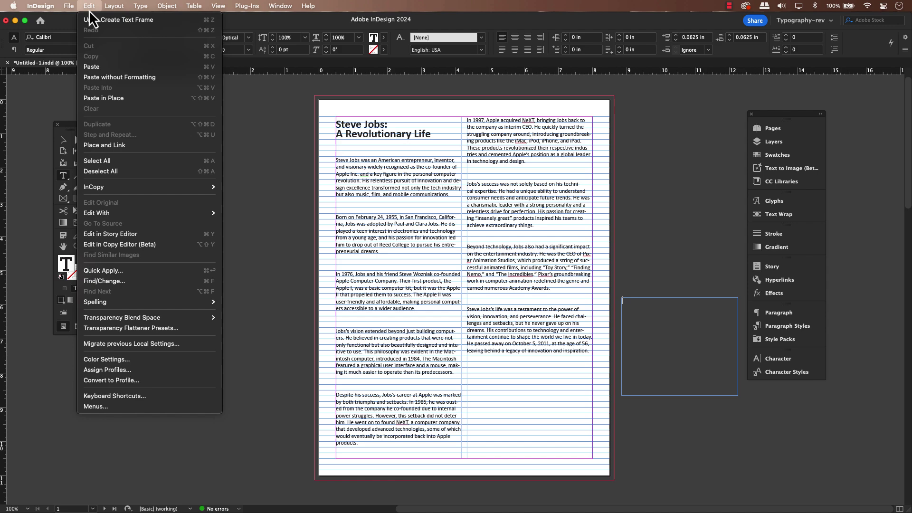
pyautogui.click(105, 68)
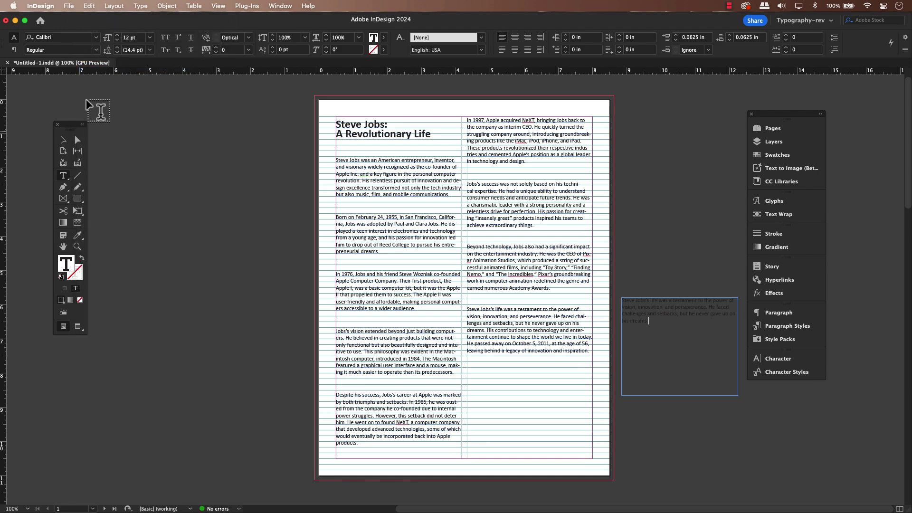
pyautogui.click(63, 139)
pyautogui.click(659, 265)
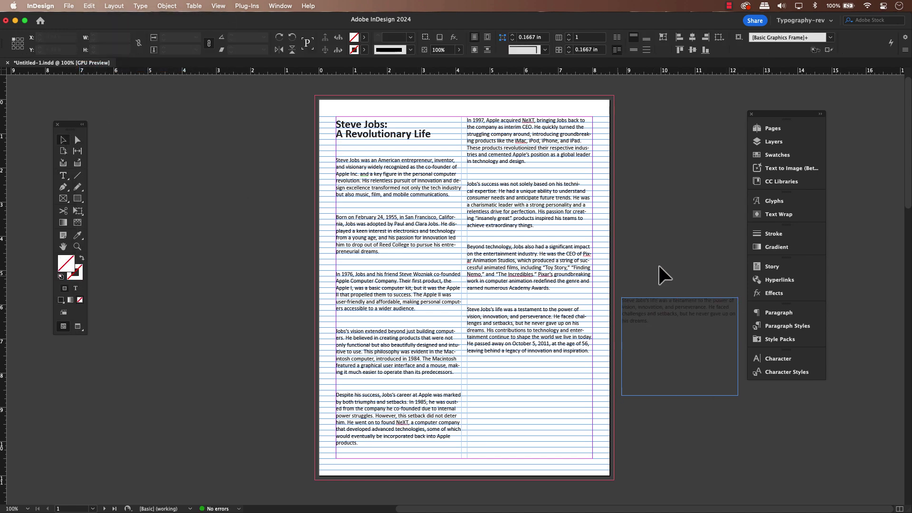
# Step: Put quotation marks before 'Steve' and after 'his dreams.', then select the whole quote
pyautogui.moveTo(622, 285); pyautogui.dragTo(554, 204)
pyautogui.click(514, 201)
pyautogui.press('t')
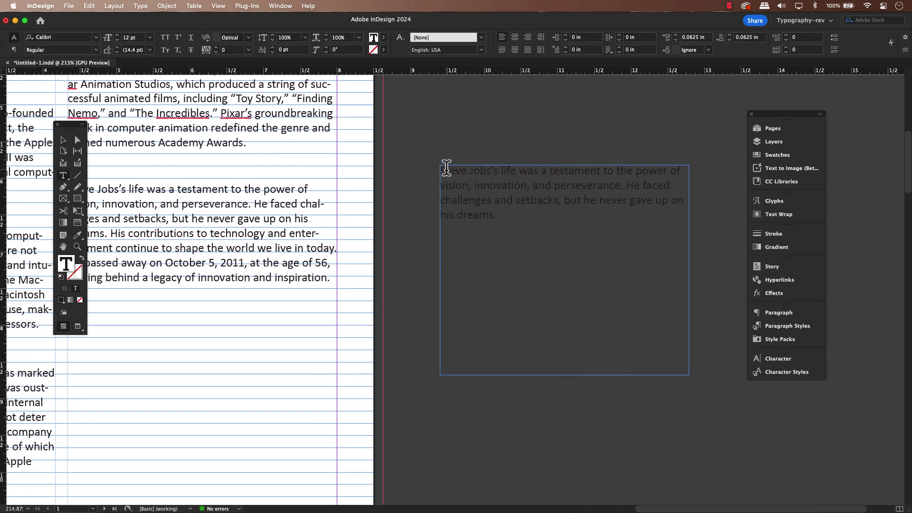
pyautogui.click(447, 168)
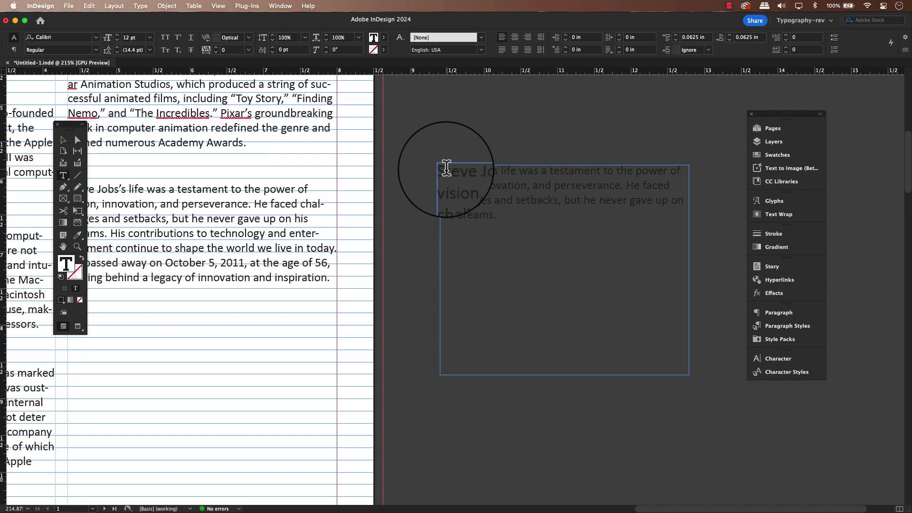
pyautogui.write('"')
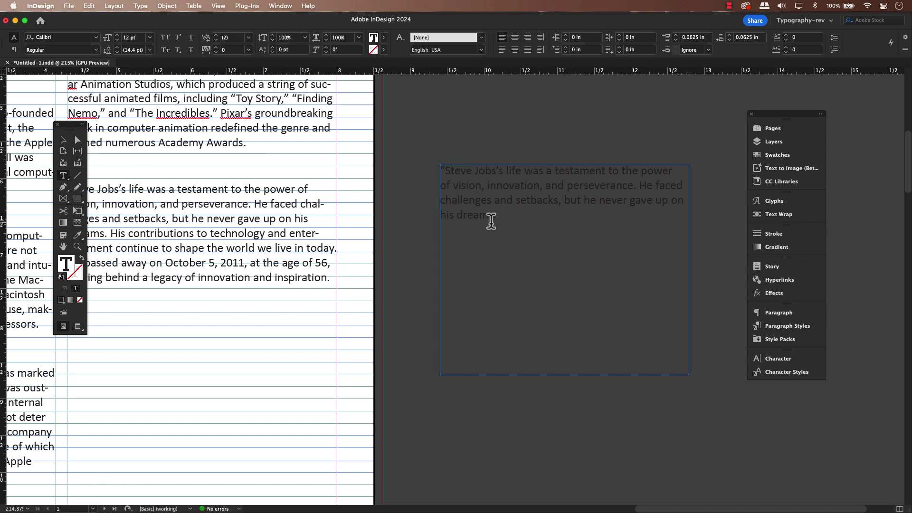
pyautogui.click(544, 219)
pyautogui.write('"')
pyautogui.moveTo(525, 215); pyautogui.dragTo(435, 172)
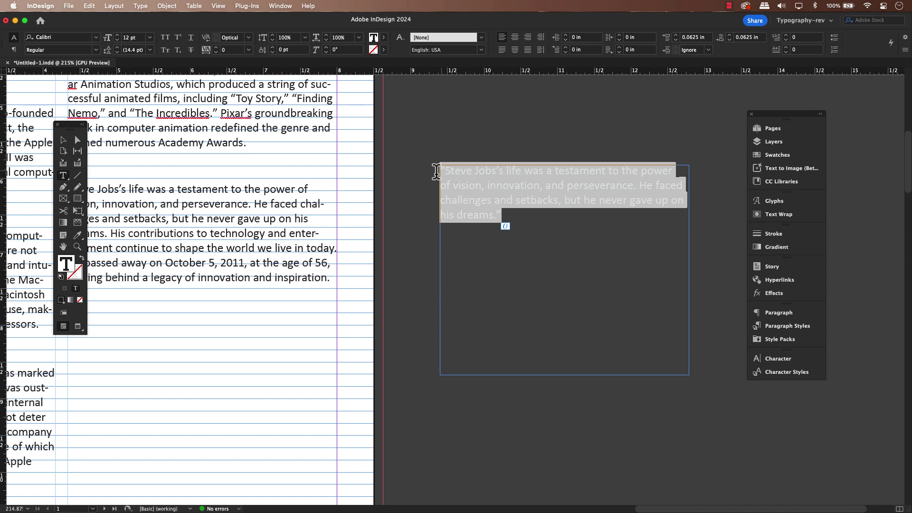
# Step: Set the selected quote text to 24 pt size with 30 pt leading in the Character panel
pyautogui.moveTo(436, 171); pyautogui.dragTo(785, 363)
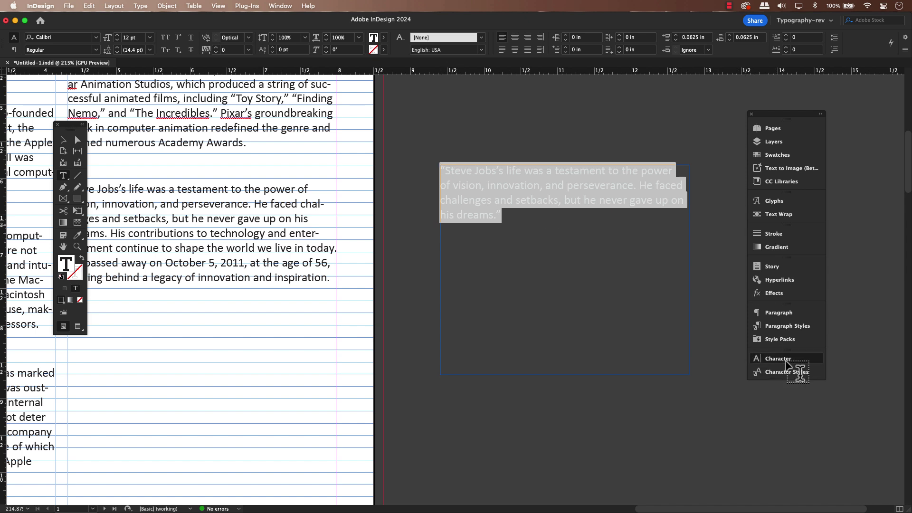
pyautogui.click(785, 364)
pyautogui.click(682, 393)
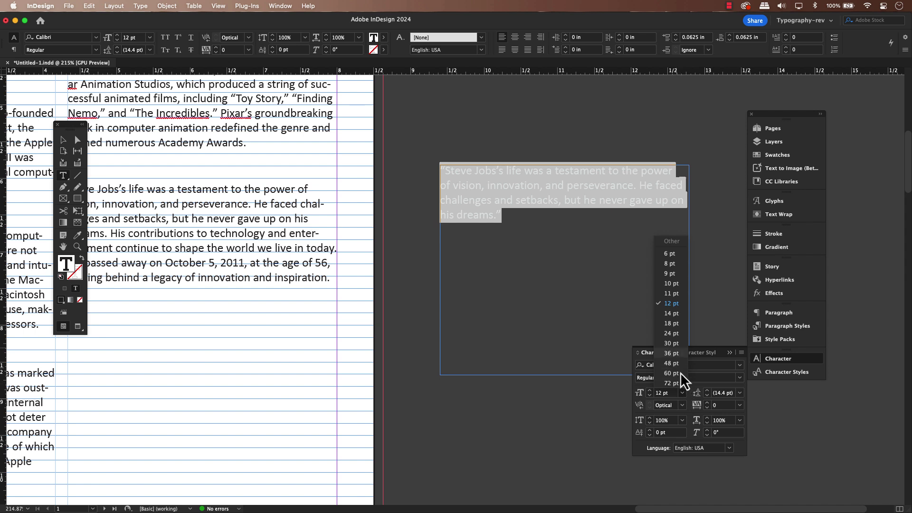
pyautogui.click(671, 333)
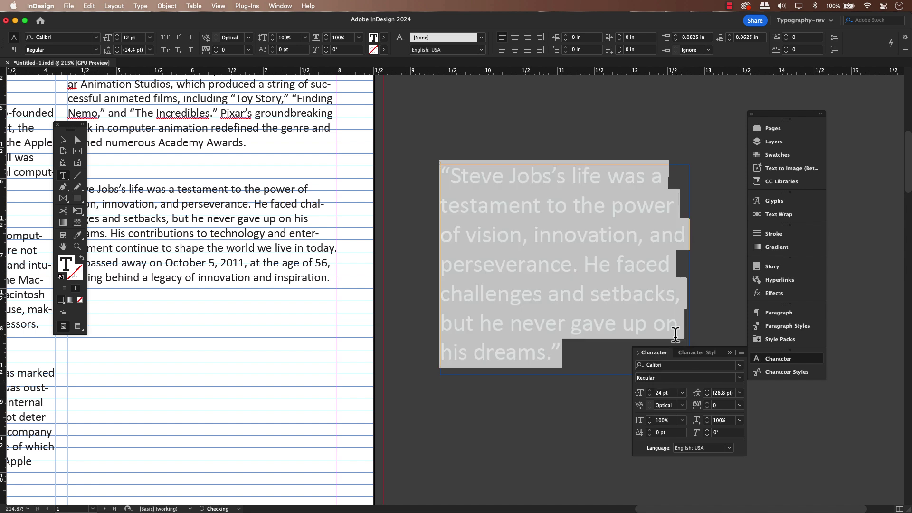
pyautogui.click(707, 391)
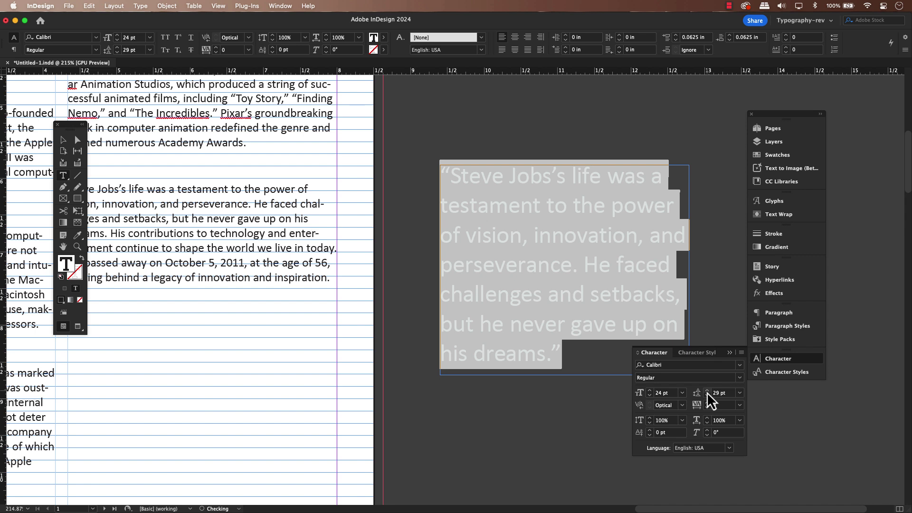
pyautogui.click(707, 391)
pyautogui.click(560, 362)
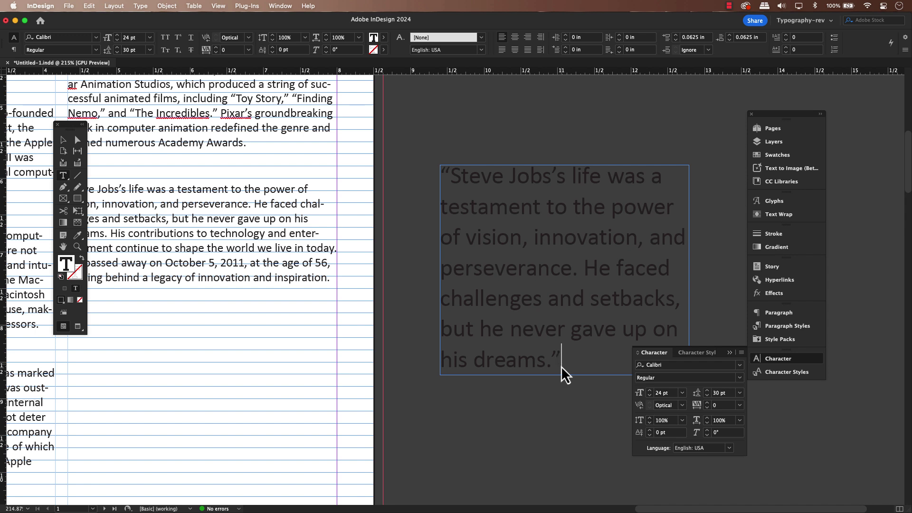
# Step: Move the quote frame onto the page between the two columns and close the Character panel
pyautogui.click(61, 144)
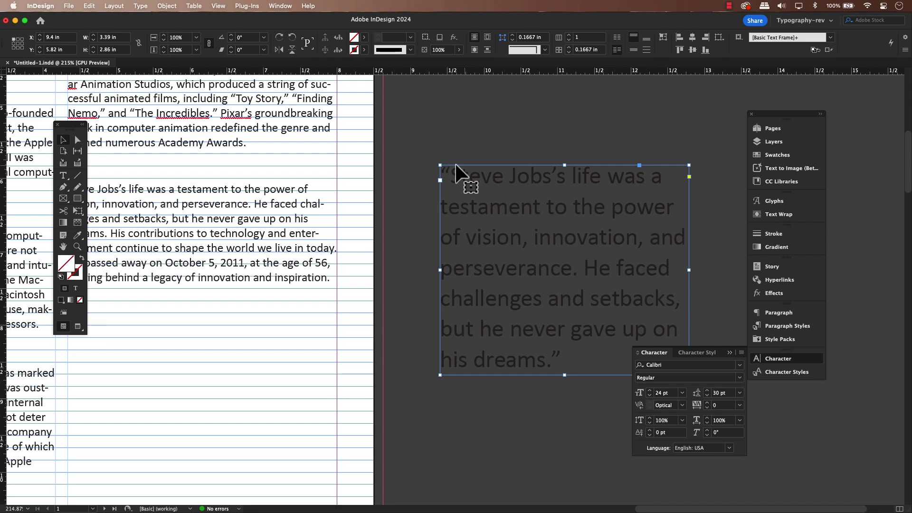
pyautogui.press('super+minus')
pyautogui.press('super+minus')
pyautogui.press('super+minus')
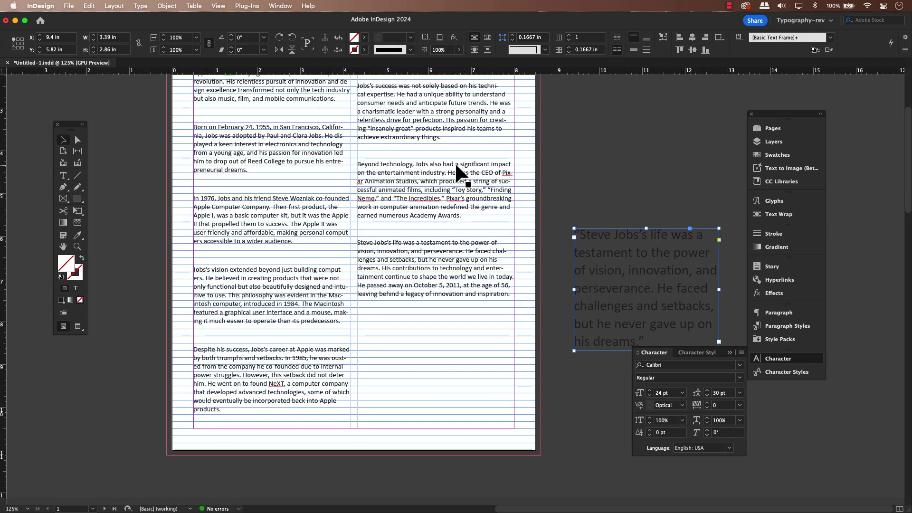
pyautogui.moveTo(634, 254); pyautogui.dragTo(341, 181)
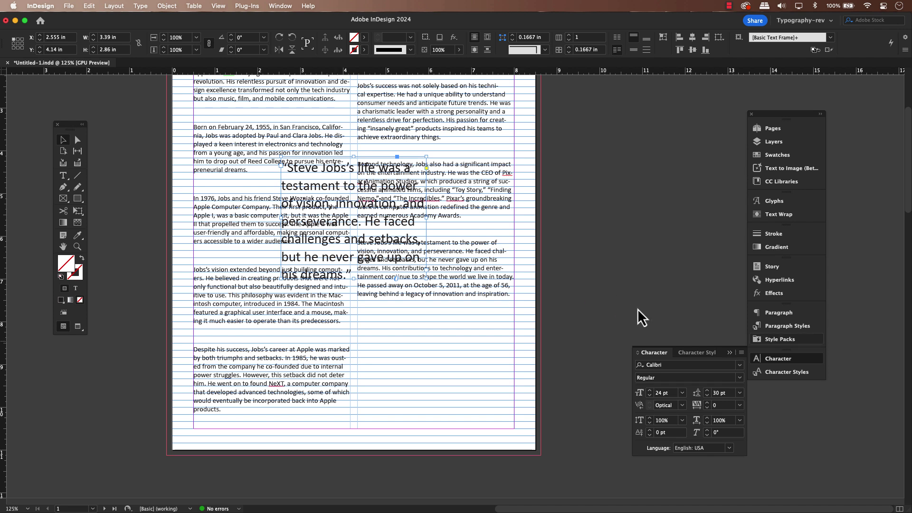
pyautogui.click(729, 353)
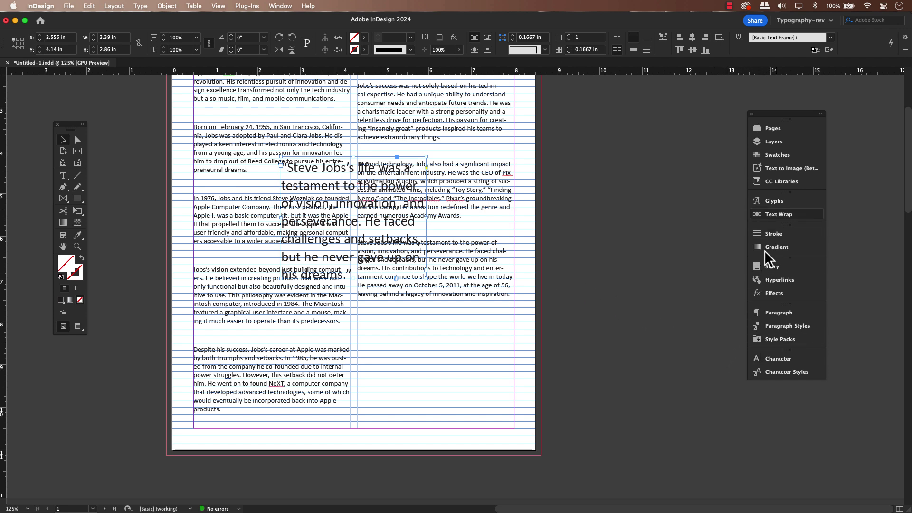
# Step: Apply Wrap around bounding box to the pull quote with 0.1875 in offsets
pyautogui.click(777, 215)
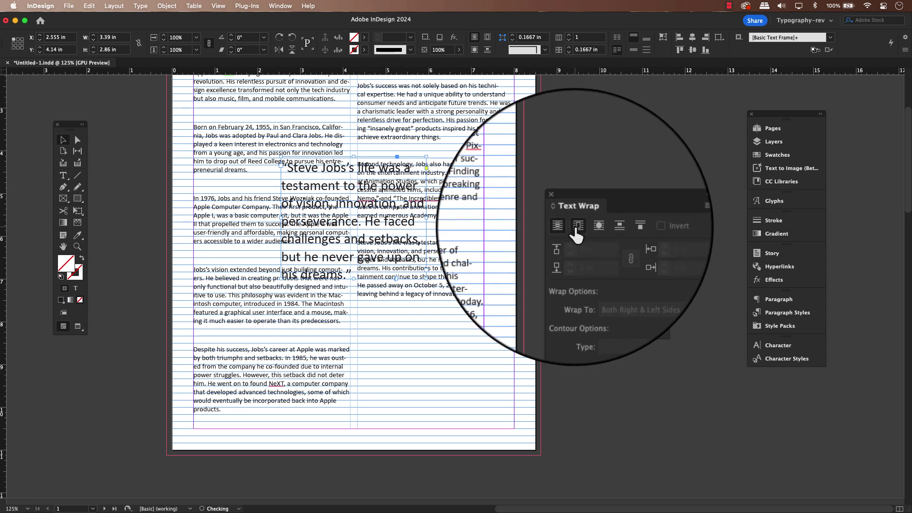
pyautogui.click(574, 232)
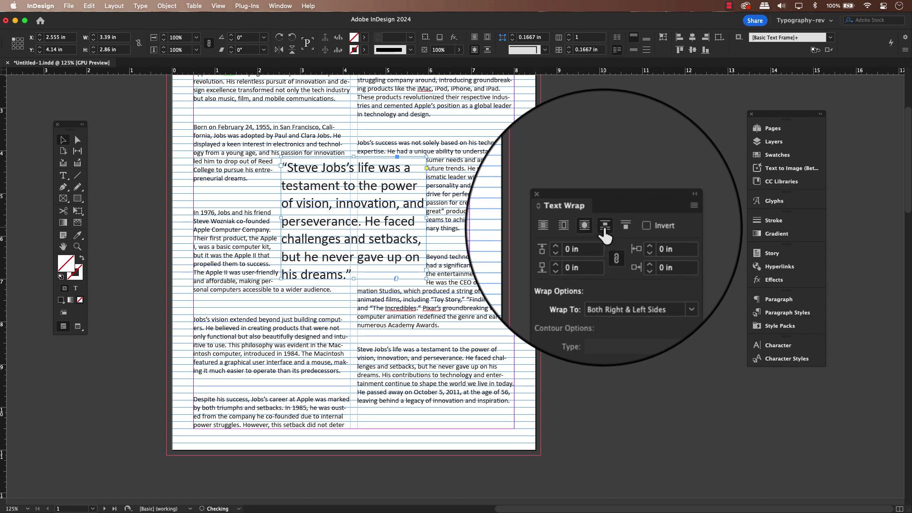
pyautogui.click(619, 227)
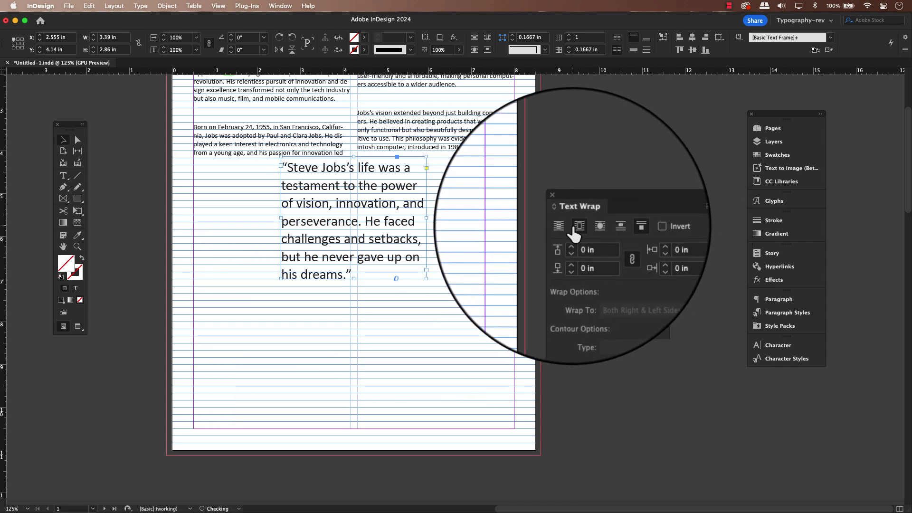
pyautogui.click(575, 231)
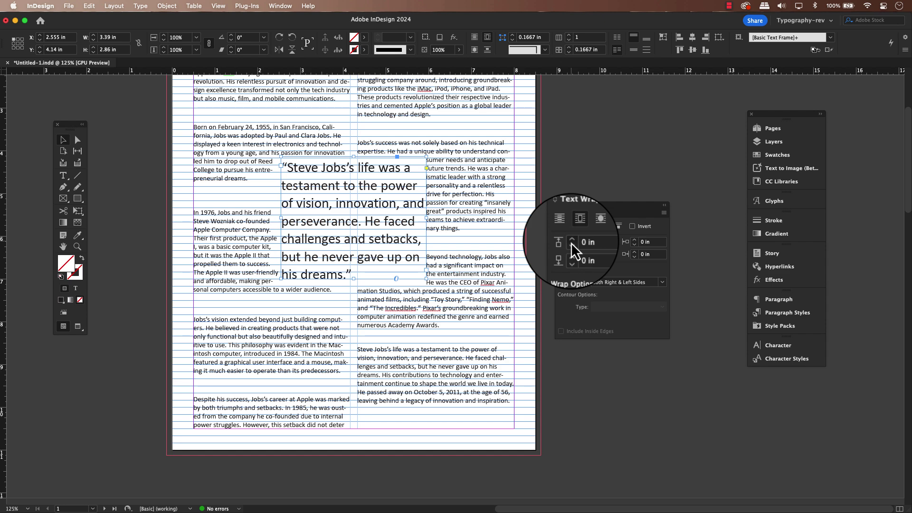
pyautogui.click(571, 242)
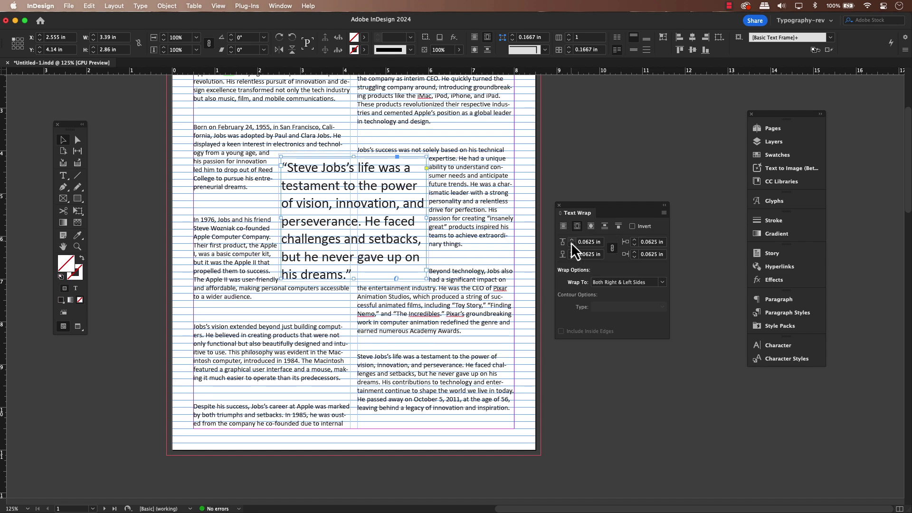
pyautogui.click(571, 242)
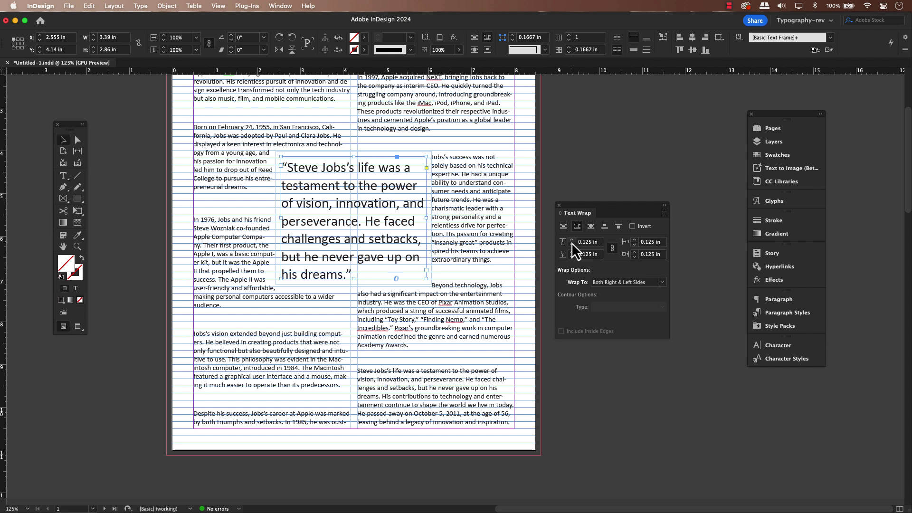
pyautogui.click(572, 242)
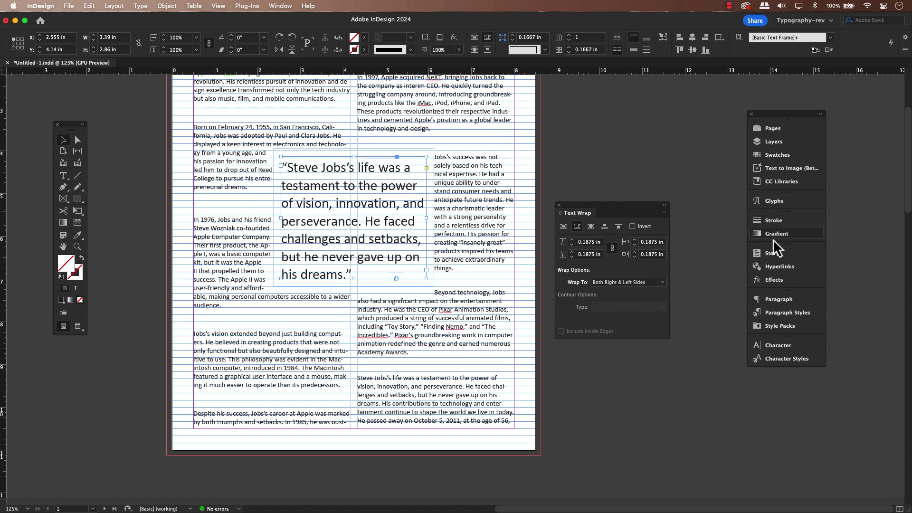
# Step: Turn on Optical Margin Alignment for the pull quote story in the Story panel
pyautogui.click(768, 253)
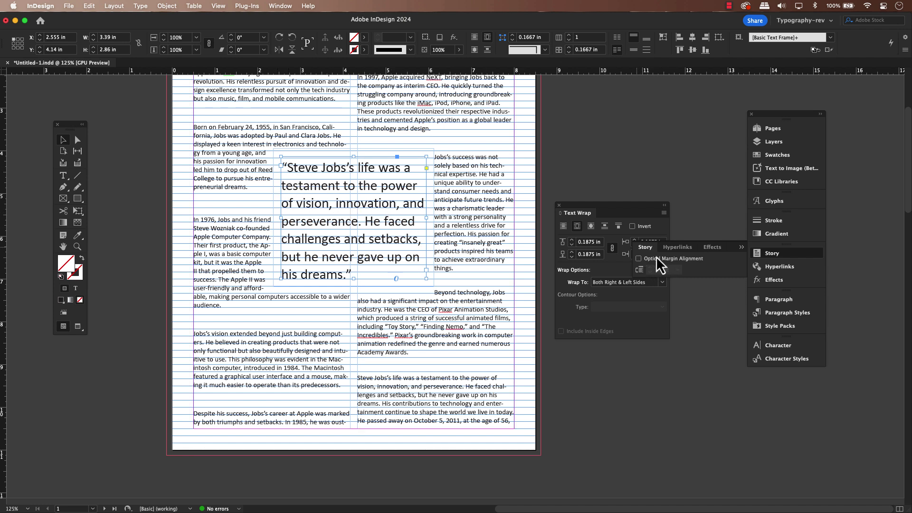
pyautogui.click(639, 259)
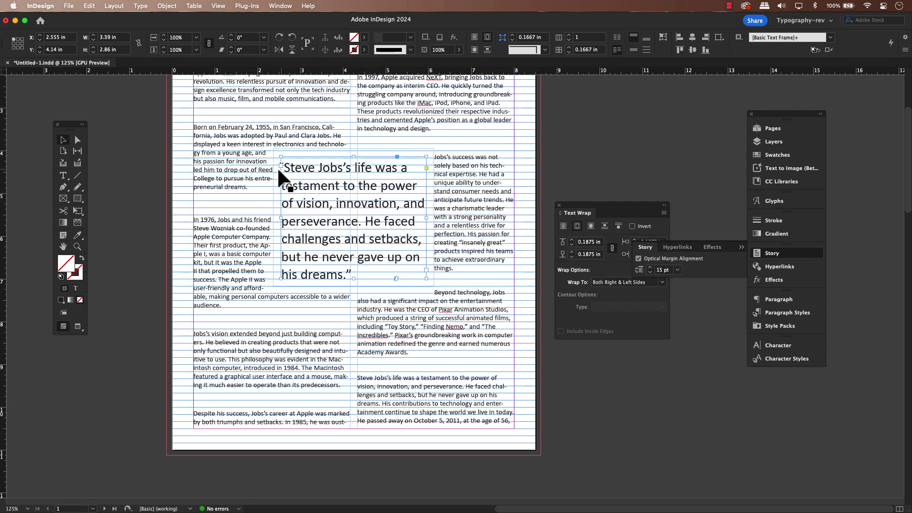
pyautogui.moveTo(269, 157); pyautogui.dragTo(331, 207)
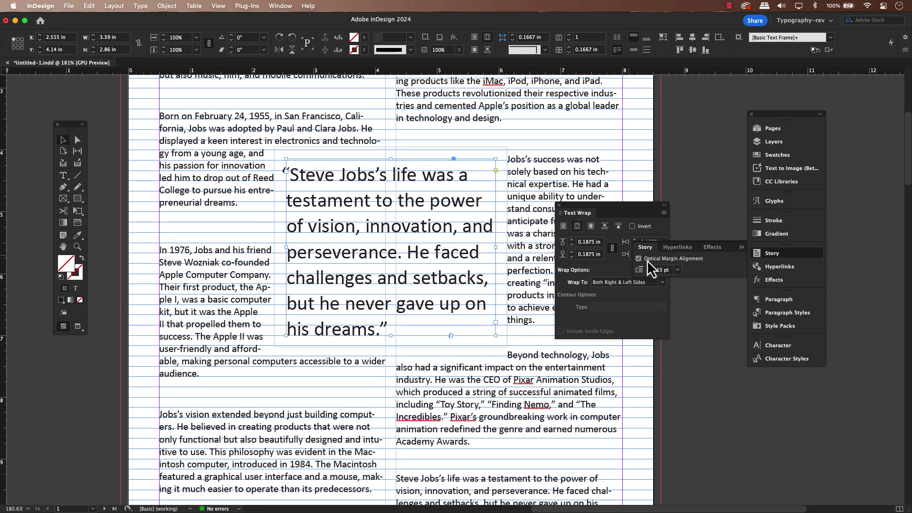
pyautogui.click(639, 259)
pyautogui.click(639, 259)
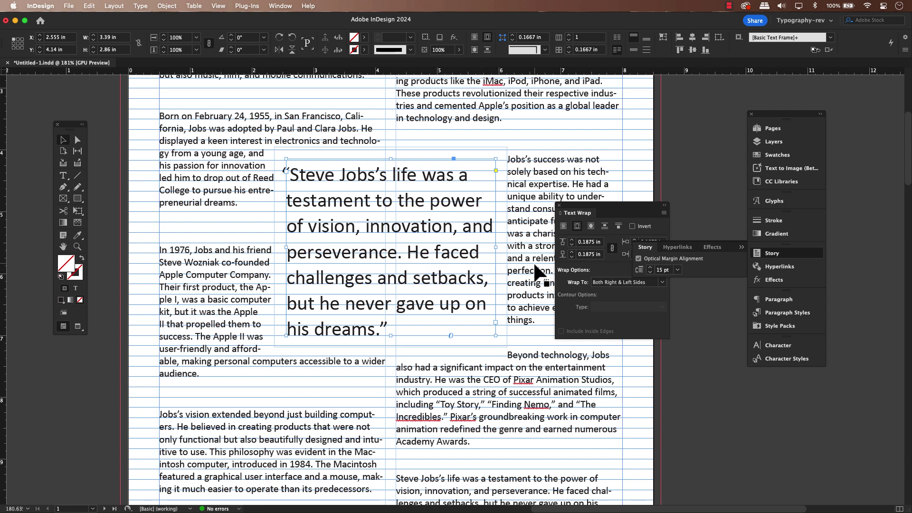
# Step: Raise the optical margin alignment size to 35 pt
pyautogui.click(650, 268)
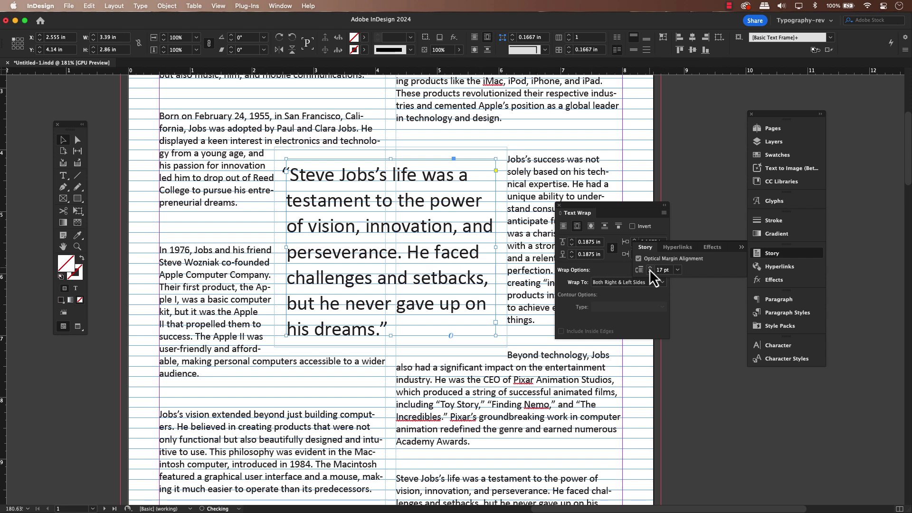
pyautogui.click(649, 268)
pyautogui.click(650, 268)
pyautogui.click(649, 268)
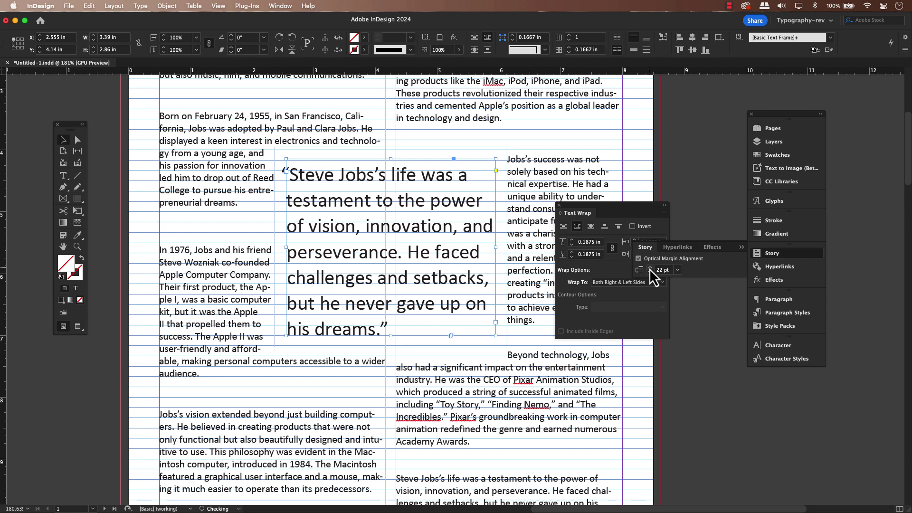
pyautogui.click(650, 268)
pyautogui.click(650, 268)
pyautogui.click(649, 269)
pyautogui.click(649, 269)
pyautogui.click(649, 269)
pyautogui.click(650, 269)
pyautogui.click(650, 269)
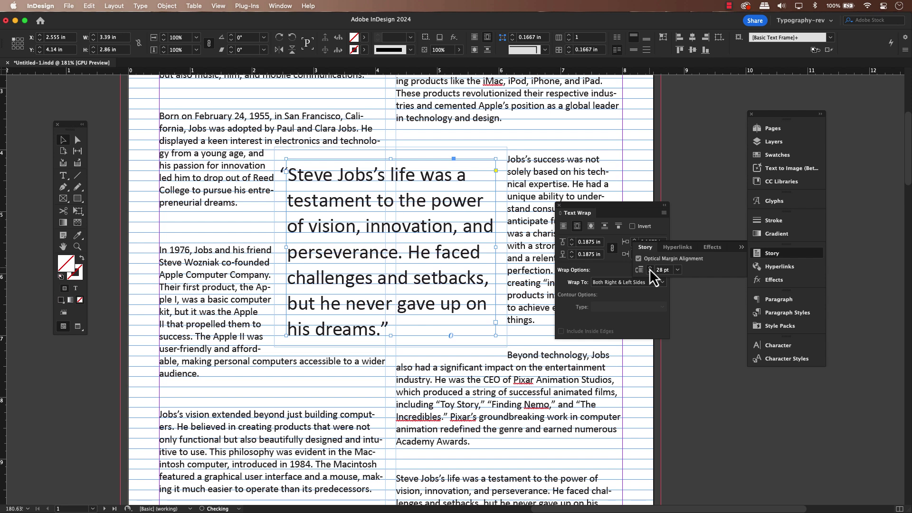
pyautogui.click(649, 268)
pyautogui.click(650, 268)
pyautogui.click(650, 269)
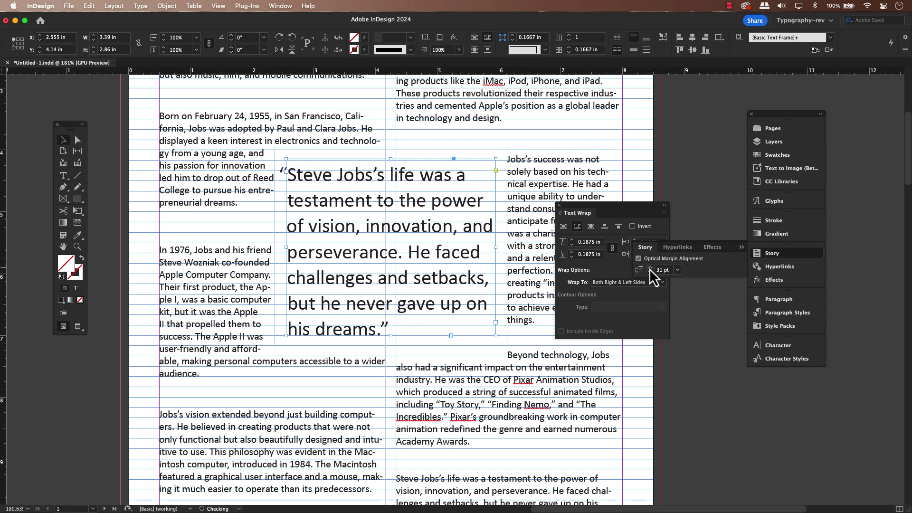
pyautogui.click(649, 268)
pyautogui.click(650, 268)
pyautogui.click(650, 268)
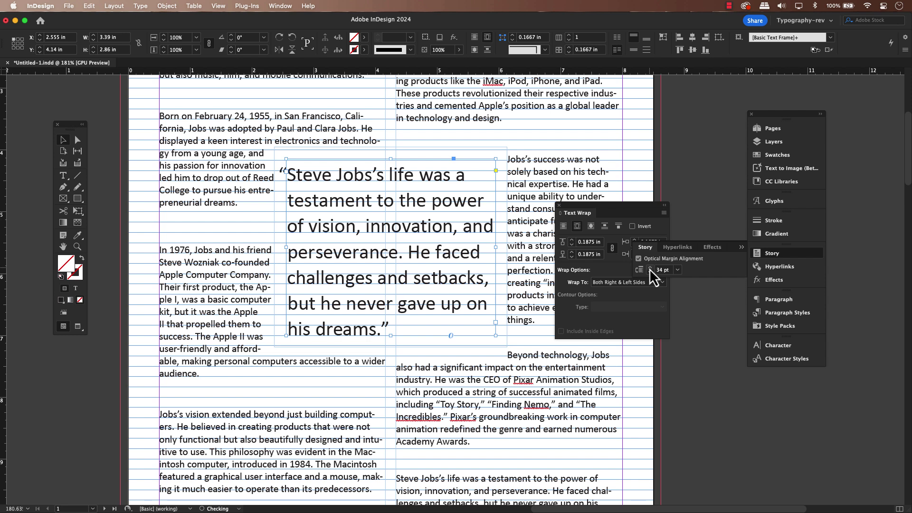
pyautogui.click(650, 268)
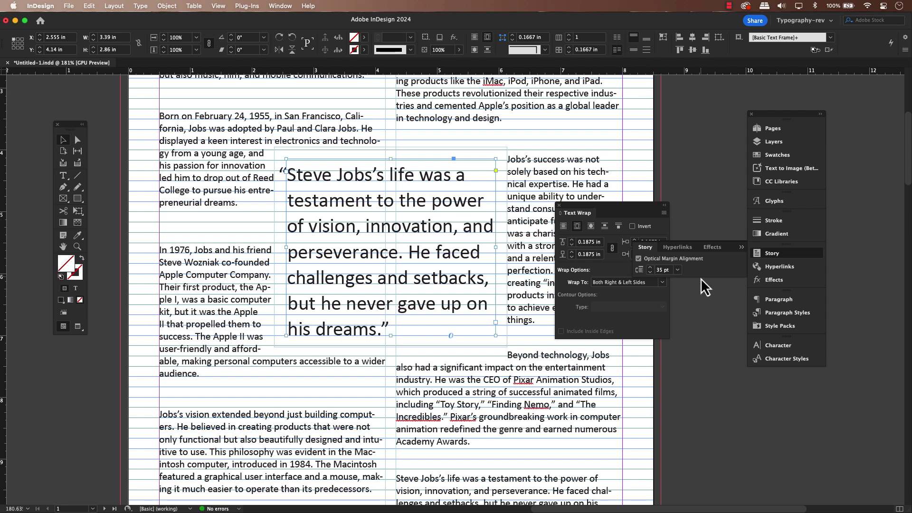